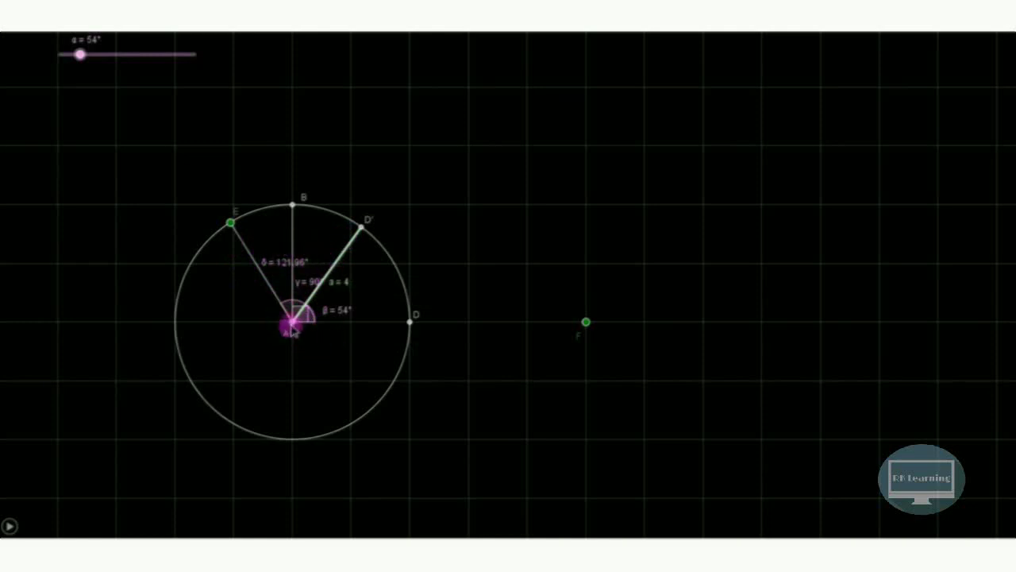
left_click(586, 322)
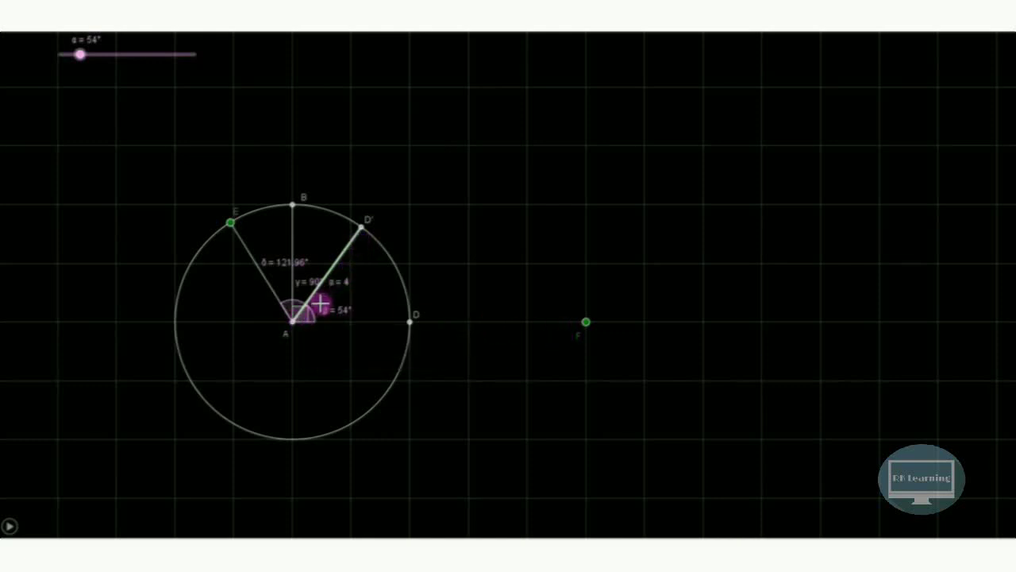
left_click(228, 221)
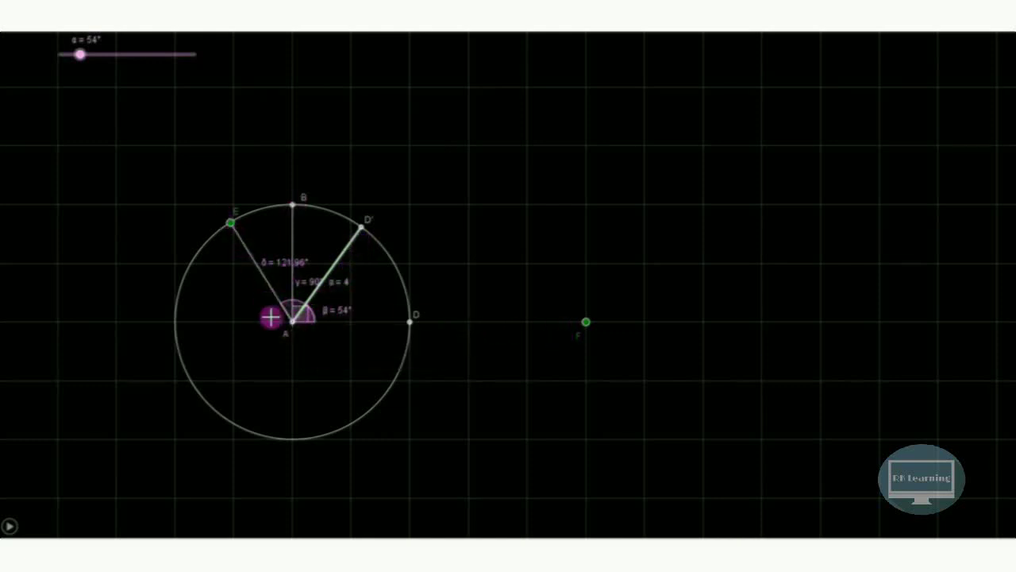
left_click(585, 321)
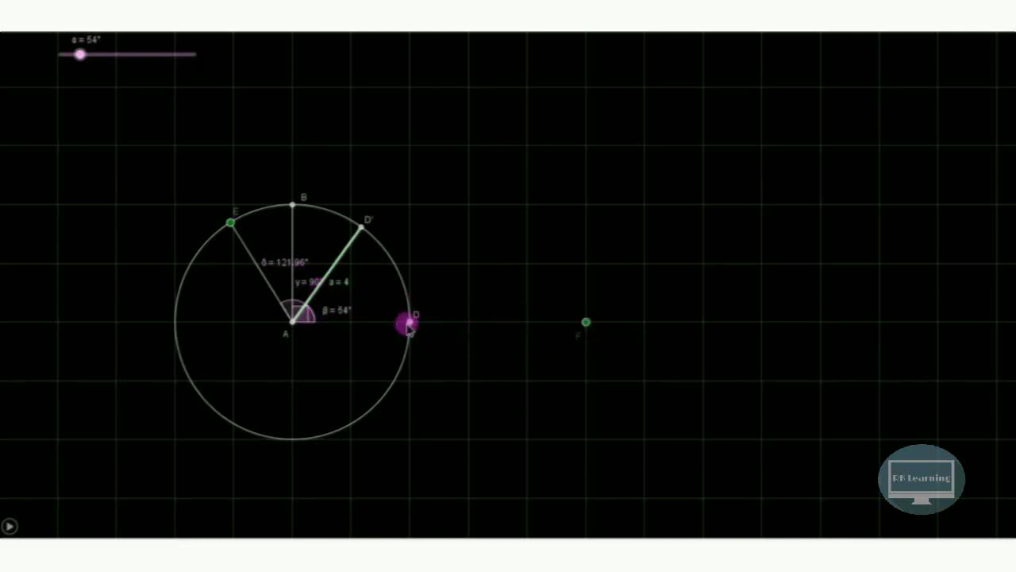
left_click(363, 228)
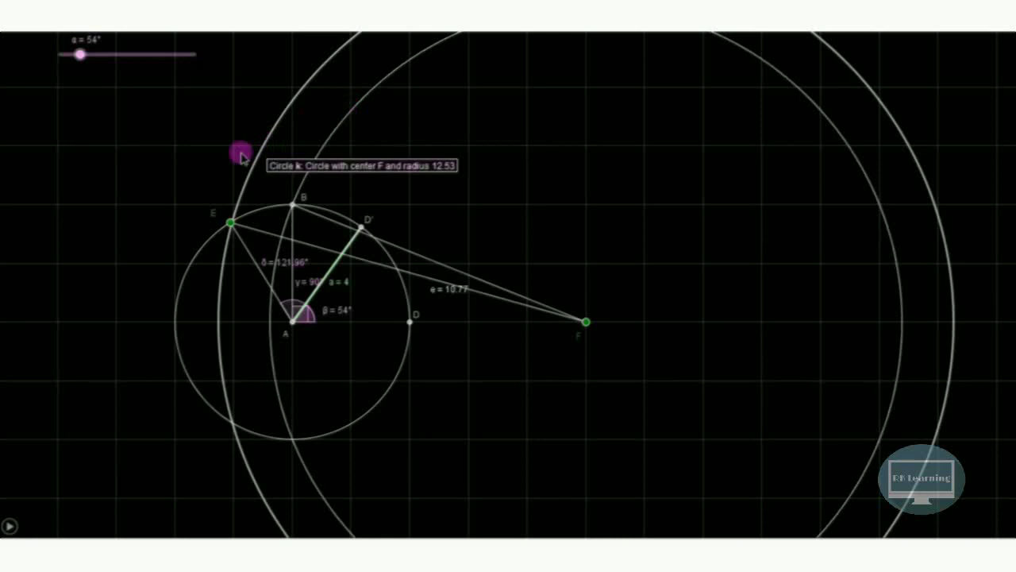
Place a point on the inner circle around F and draw segments from it to F and to point H on the outer circle.
left_click(363, 99)
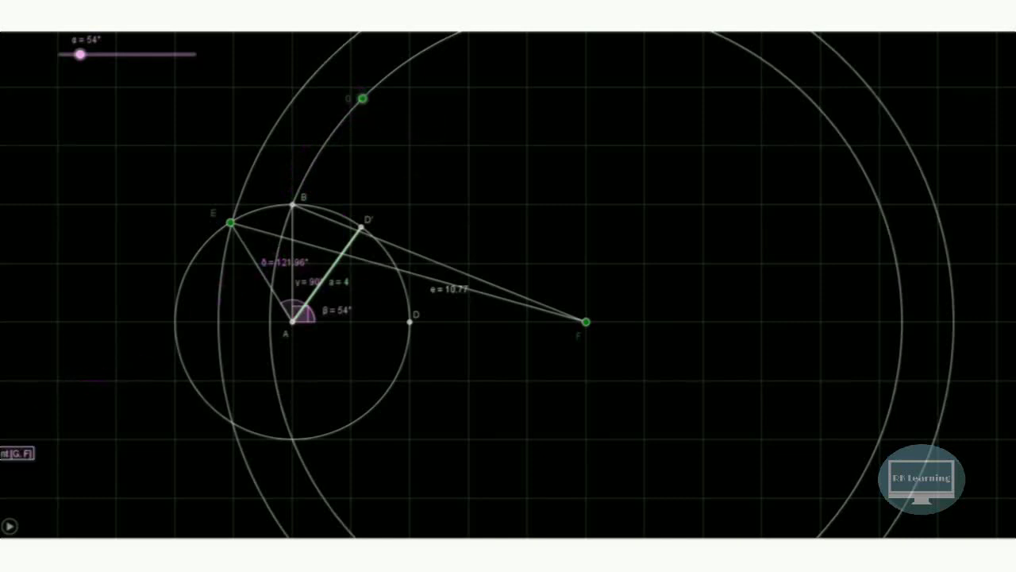
key("Return")
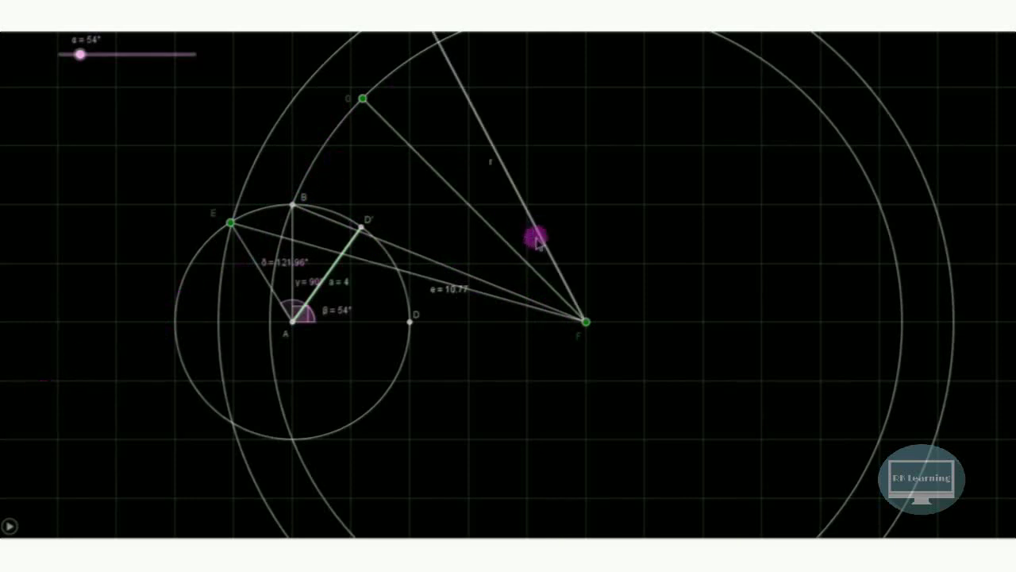
scroll(611, 260, "down", 1)
scroll(610, 260, "down", 2)
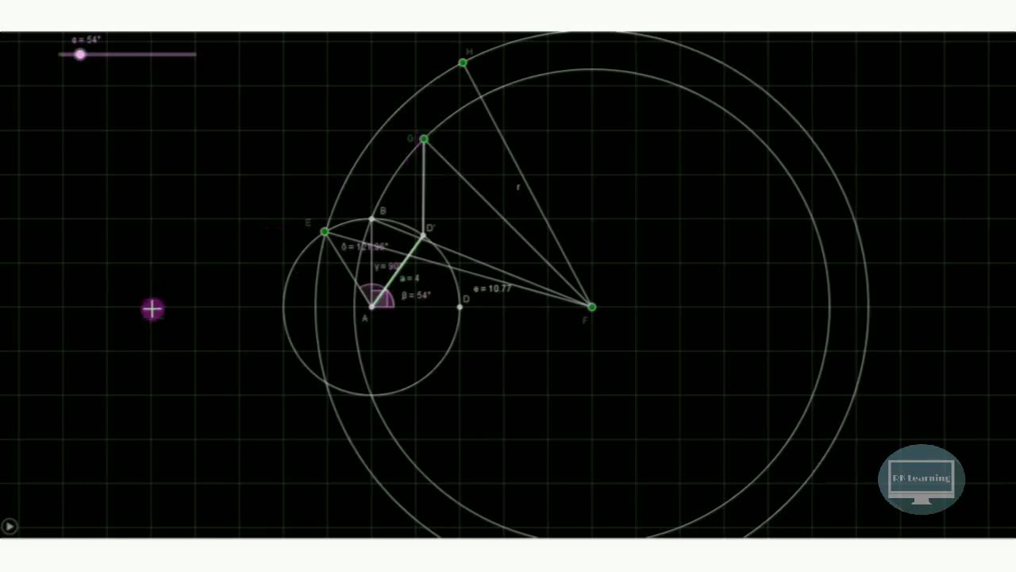
left_click(424, 138)
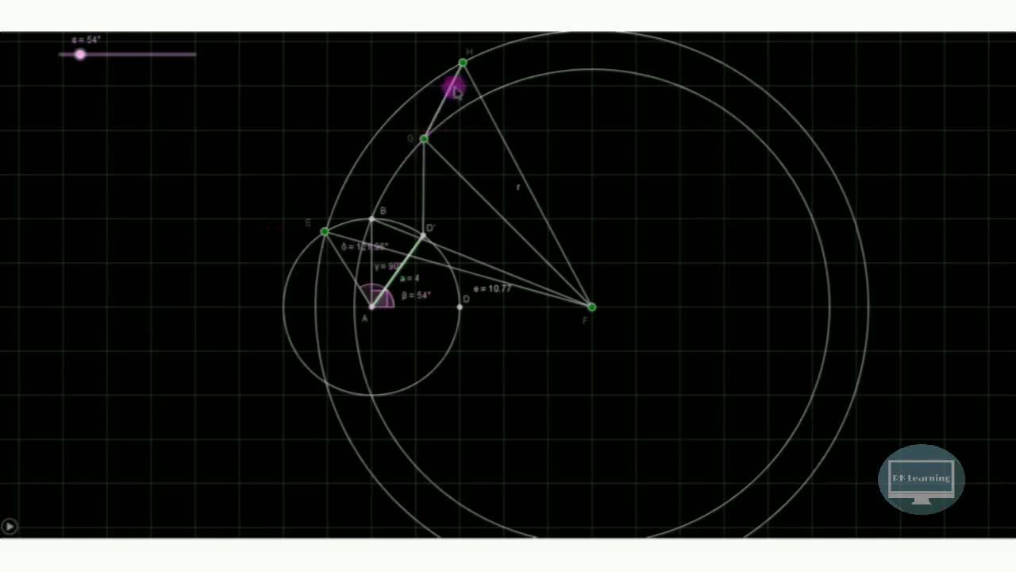
left_click(463, 63)
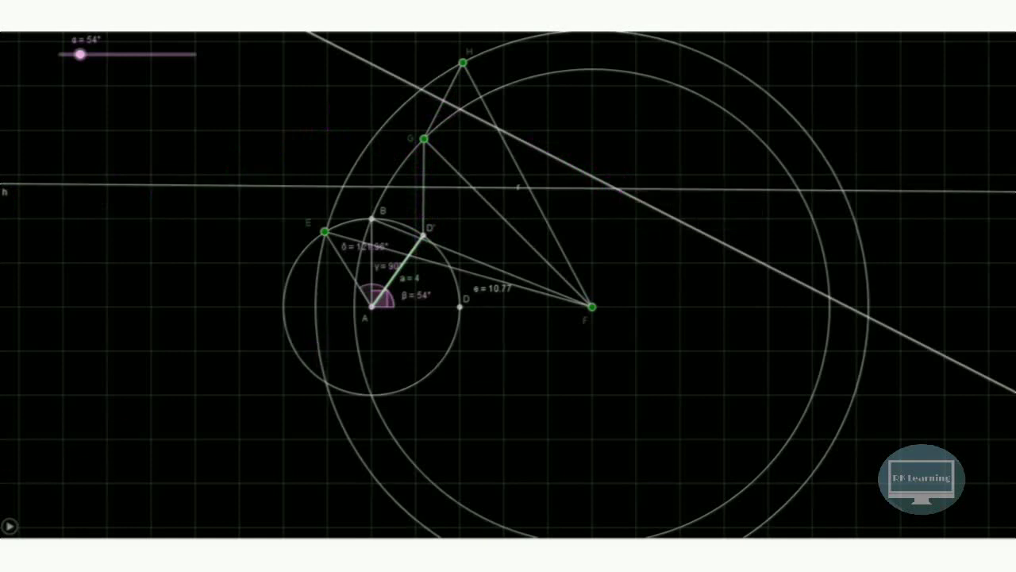
Mark the intersection point of the two perpendicular bisectors.
left_click(616, 188)
left_click(539, 256)
left_click(618, 194)
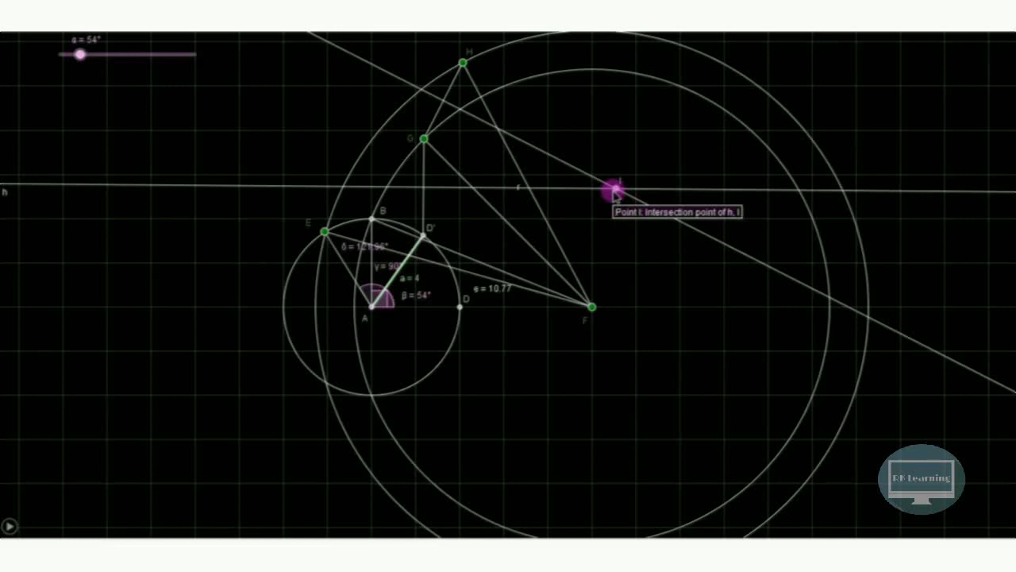
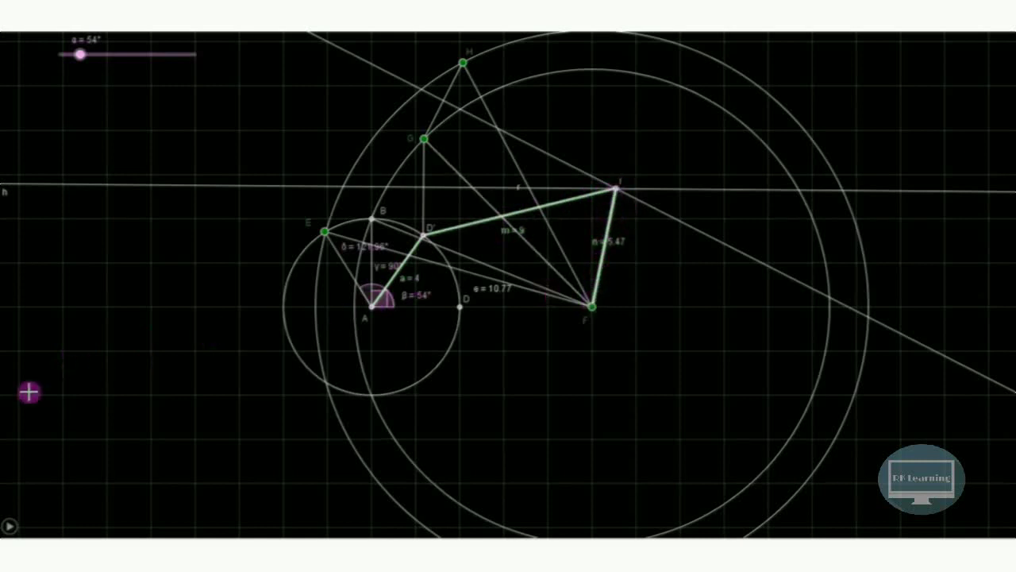
Draw the fixed link as a segment between A and F.
left_click(591, 305)
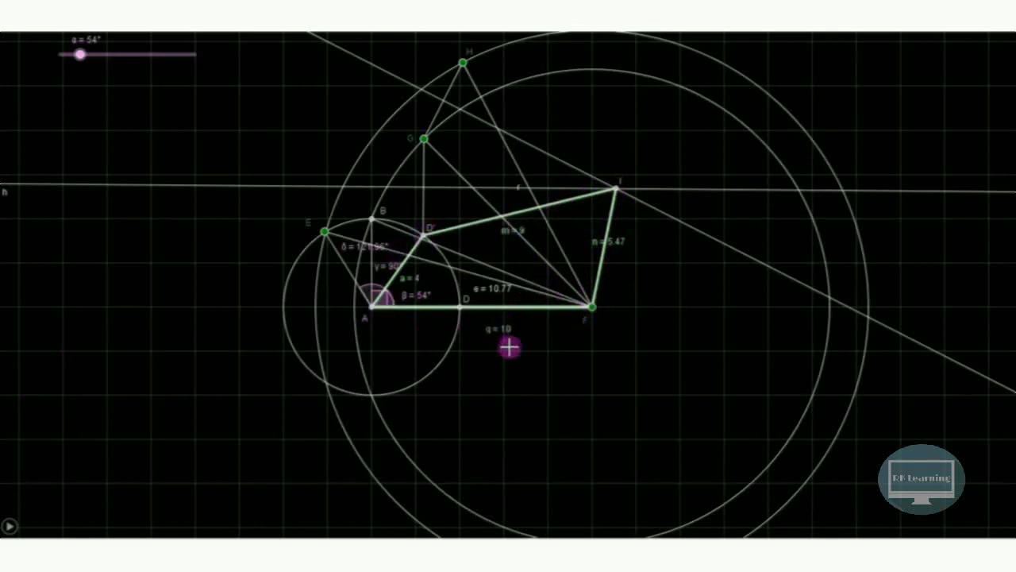
left_click(423, 234)
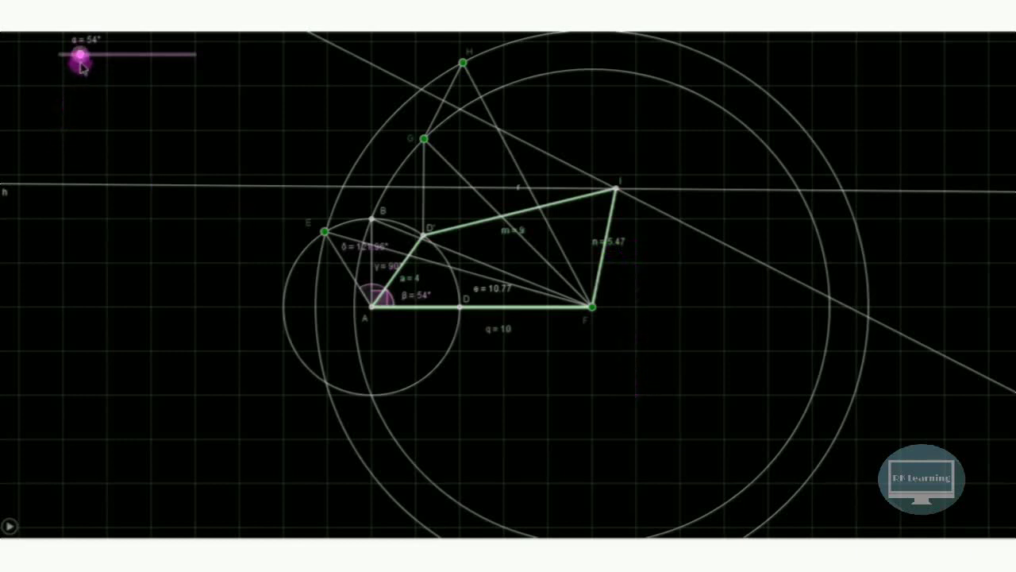
Test the linkage by setting angle α to 62° and shifting points G and H along their circles, and undo these changes.
left_click_drag(81, 55, 85, 62)
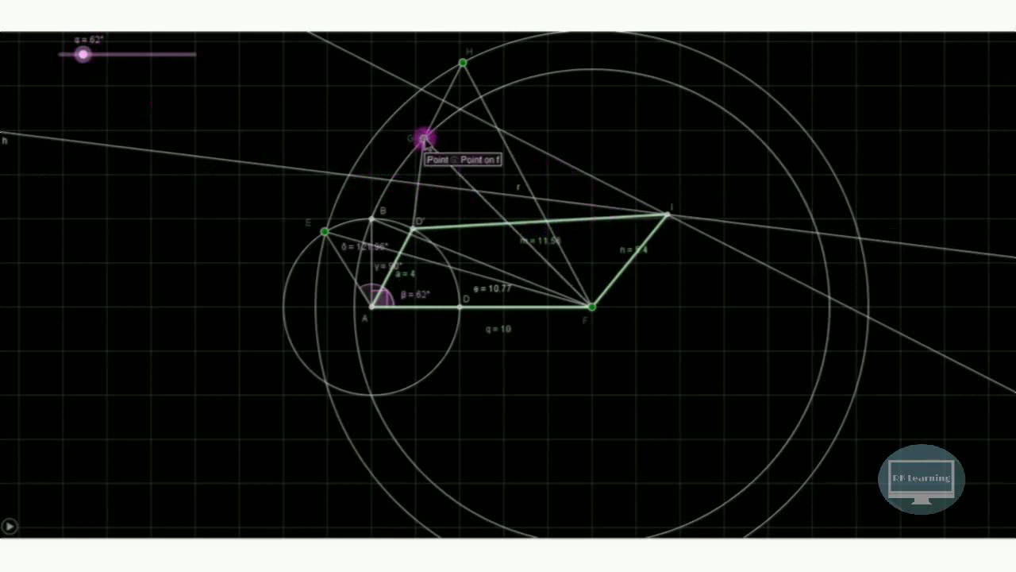
left_click_drag(424, 138, 426, 131)
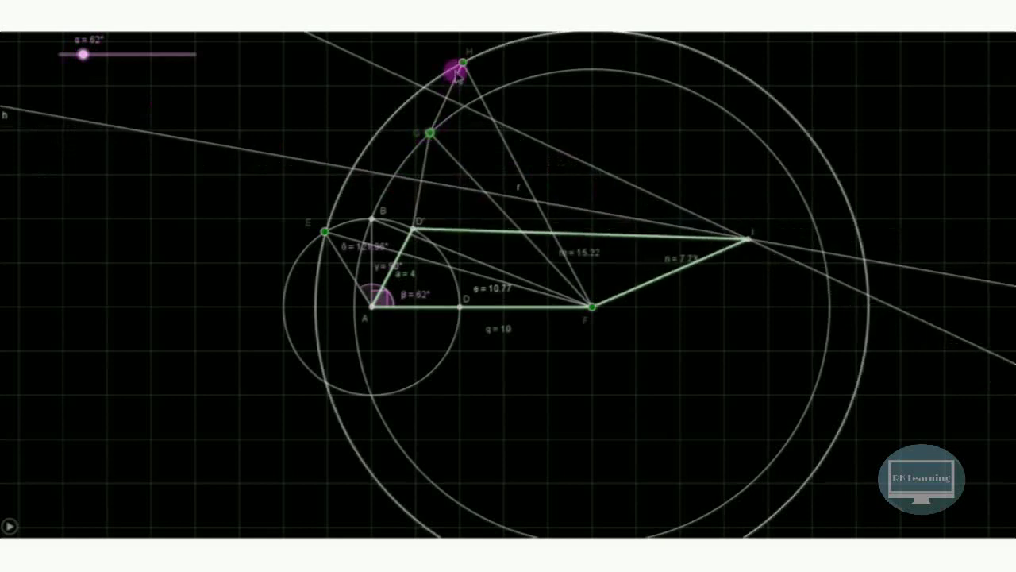
left_click_drag(461, 61, 477, 60)
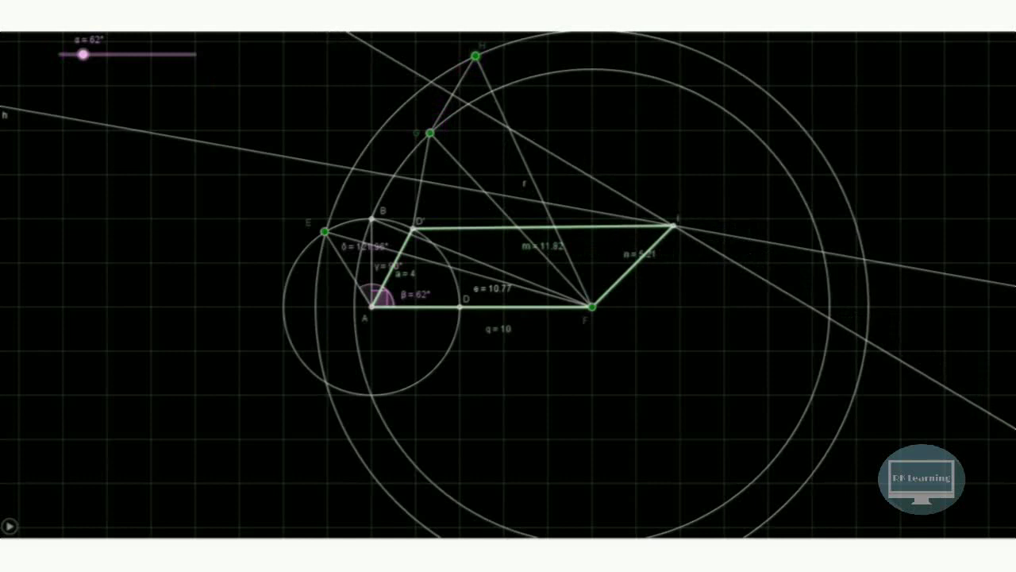
key("alt+e")
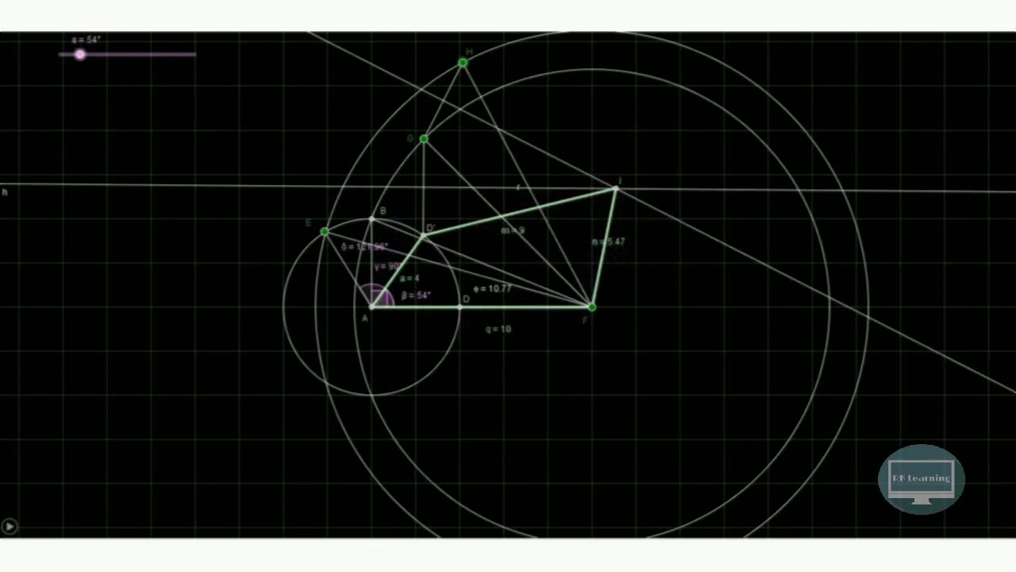
Open the recent file "3 position synthesis of a mechanism.ggb".
key("alt+f")
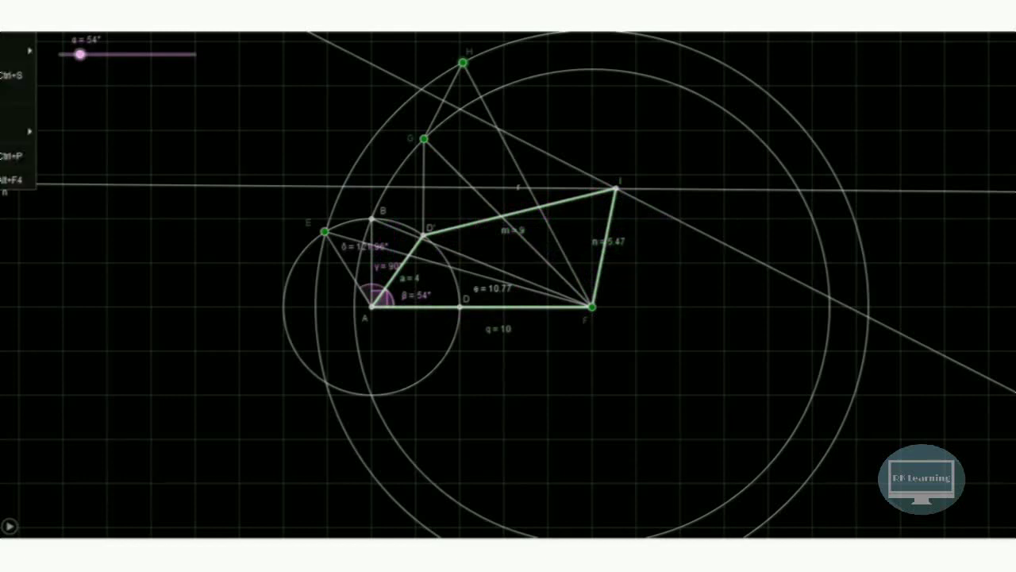
key("Right")
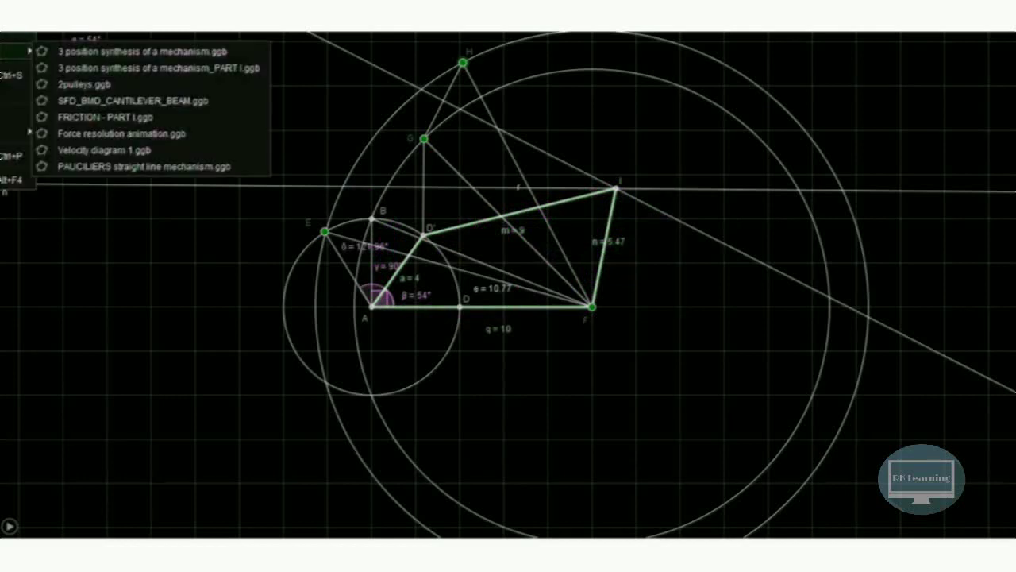
left_click(114, 51)
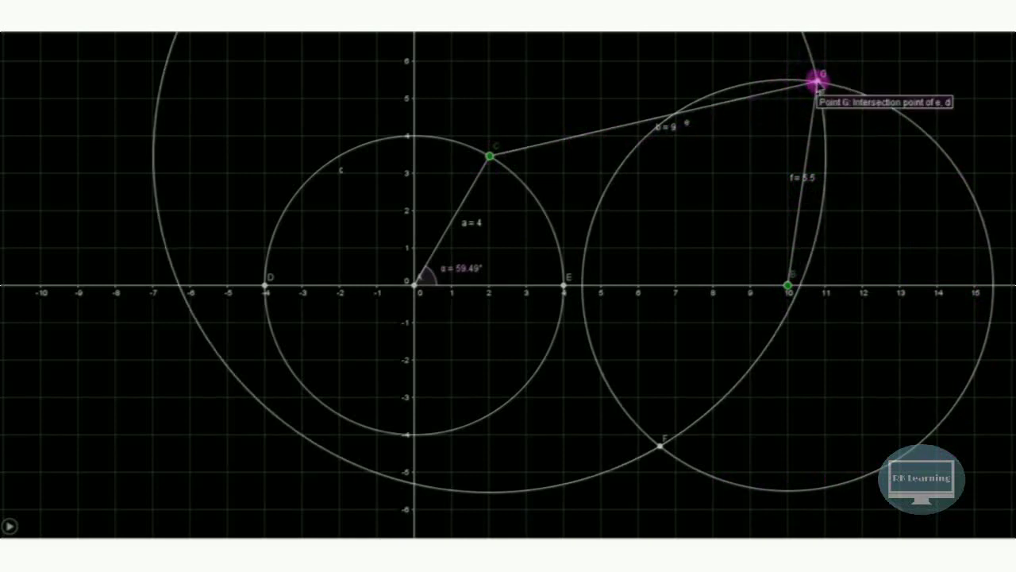
Turn on animation for point C on the crank circle centred at A.
scroll(584, 232, "down", 1)
scroll(584, 232, "down", 1)
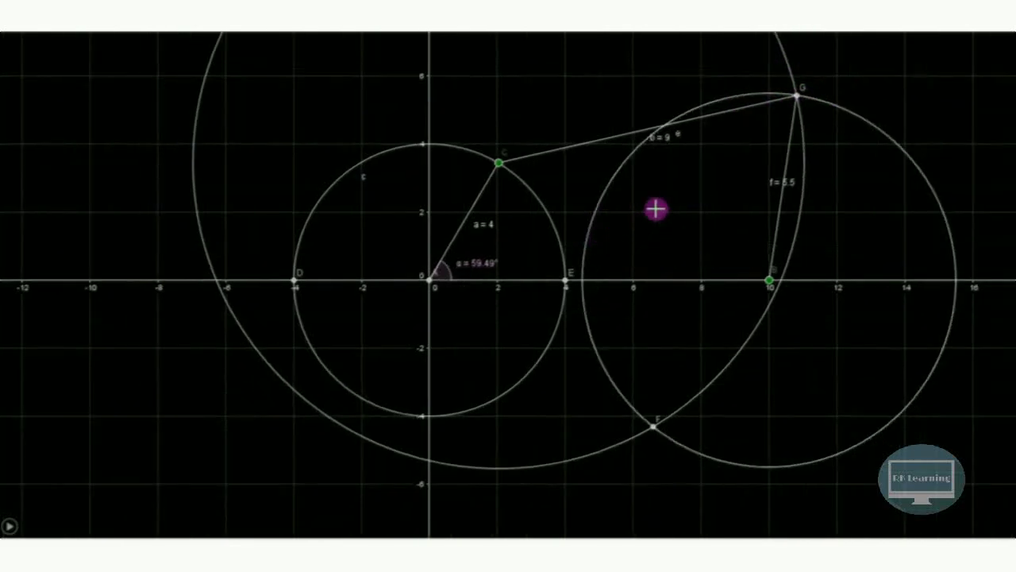
left_click_drag(655, 209, 612, 254)
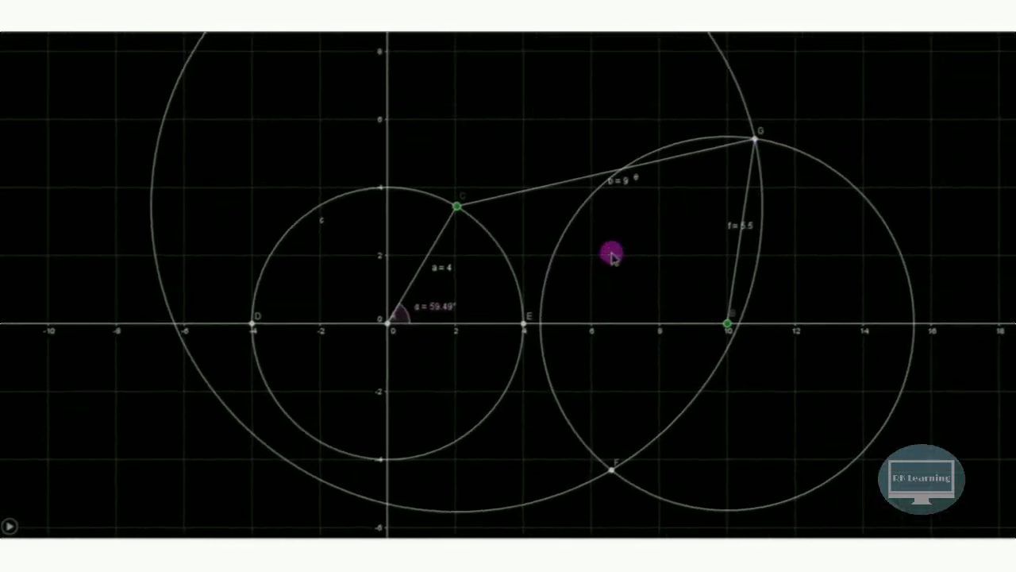
right_click(457, 206)
left_click(510, 300)
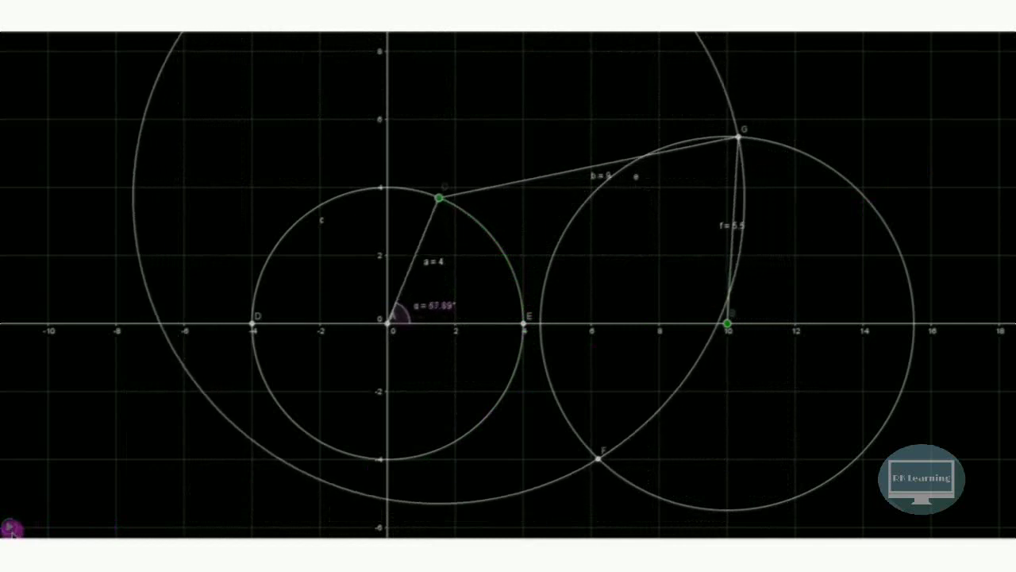
Turn on the trace of point G and run the animation to draw its path.
right_click(741, 140)
left_click(775, 217)
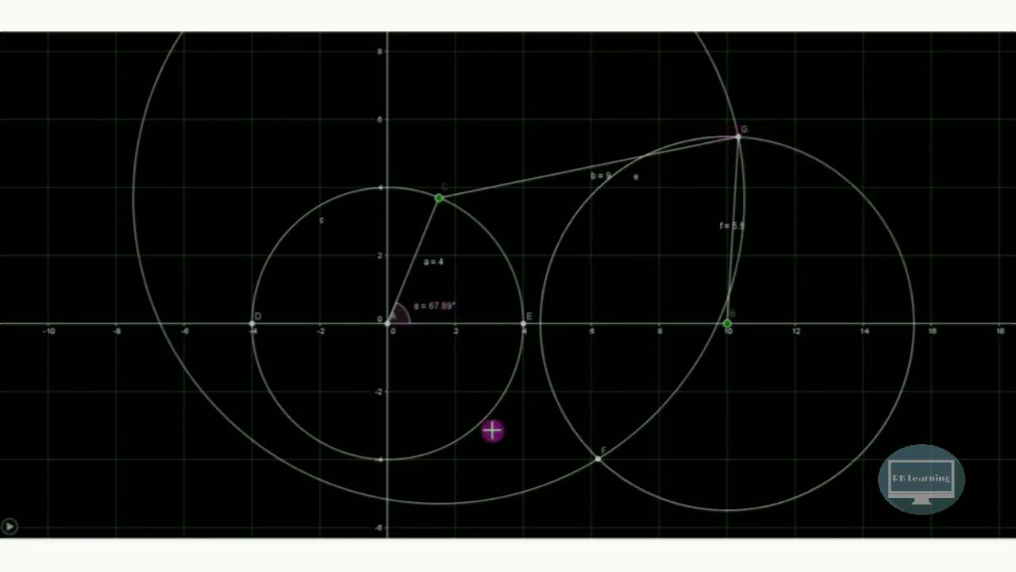
left_click(8, 527)
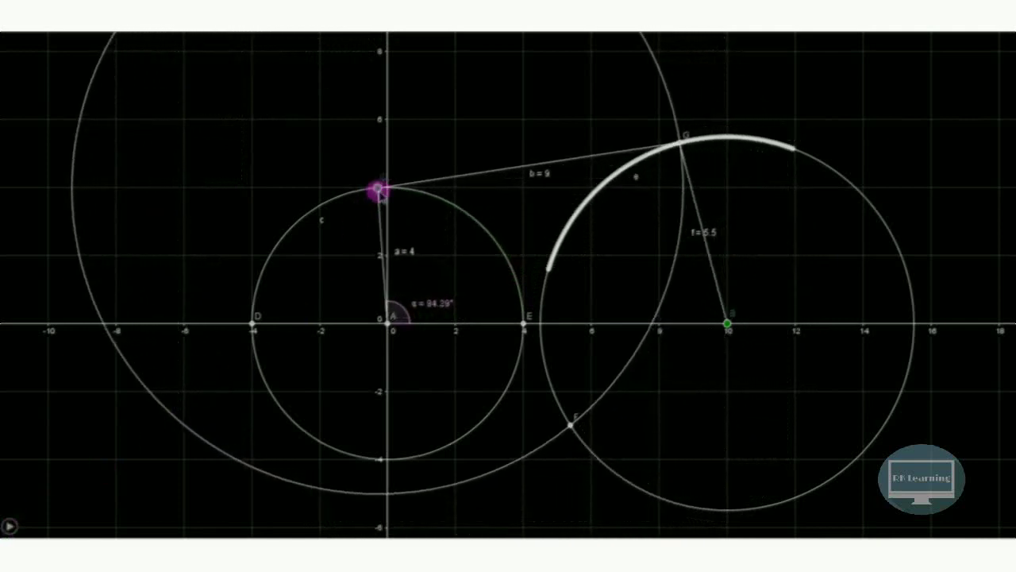
Move point C along the crank circle to the 90° position and back to about 53°.
left_click_drag(379, 190, 384, 189)
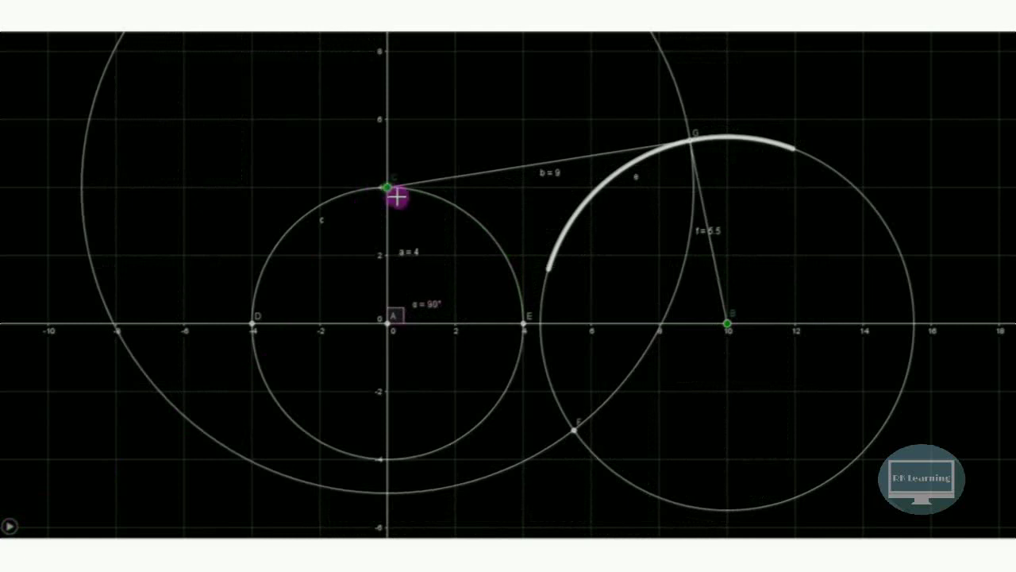
left_click_drag(388, 192, 462, 238)
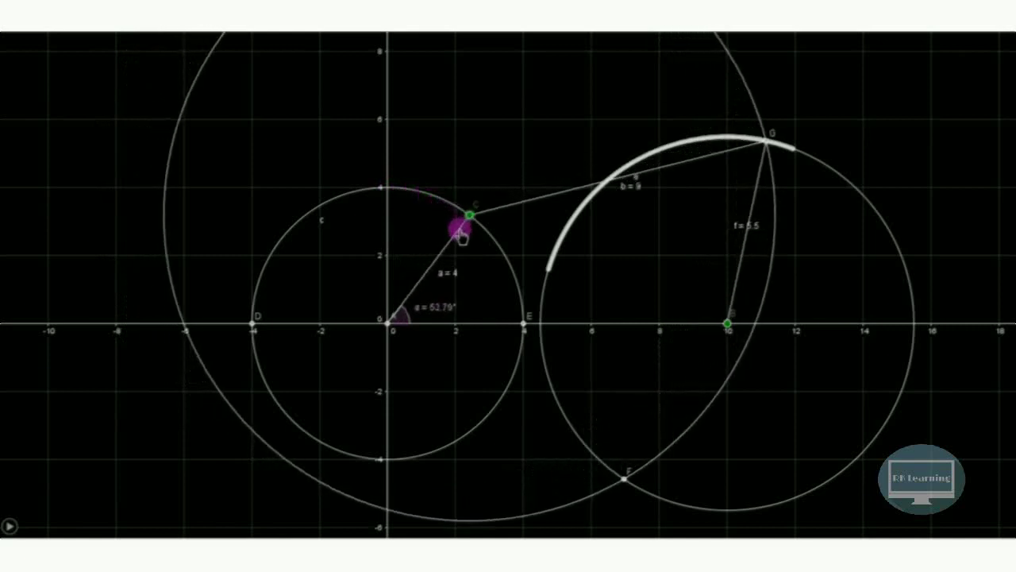